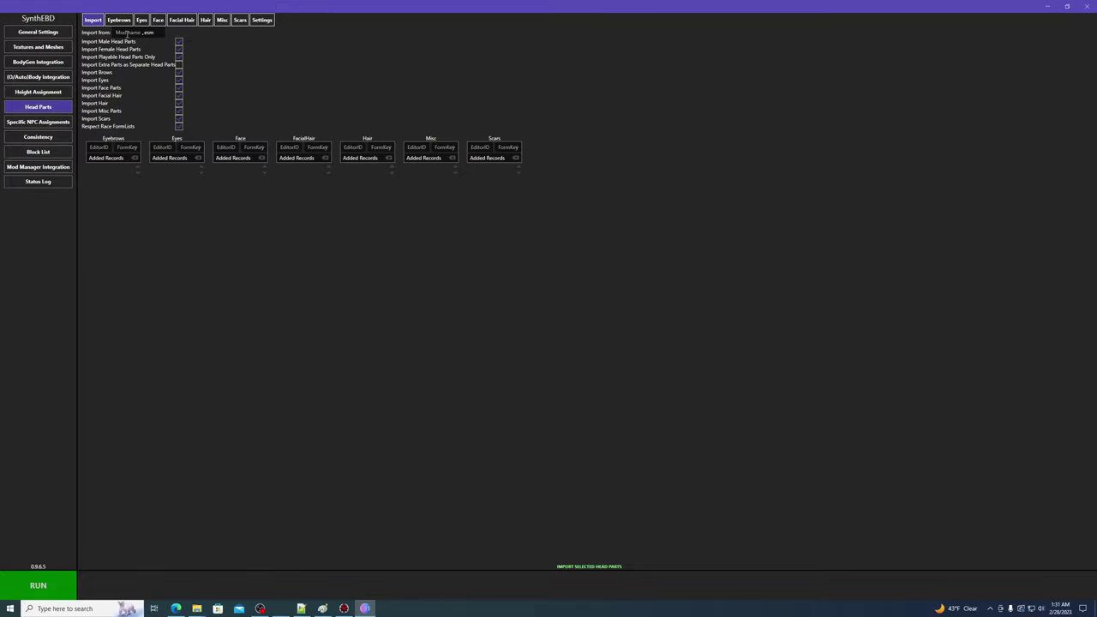
Step: Choose KS_Hairdo's_Lite_NoNPCs.esp as the plugin to import head parts from
left_click(127, 32)
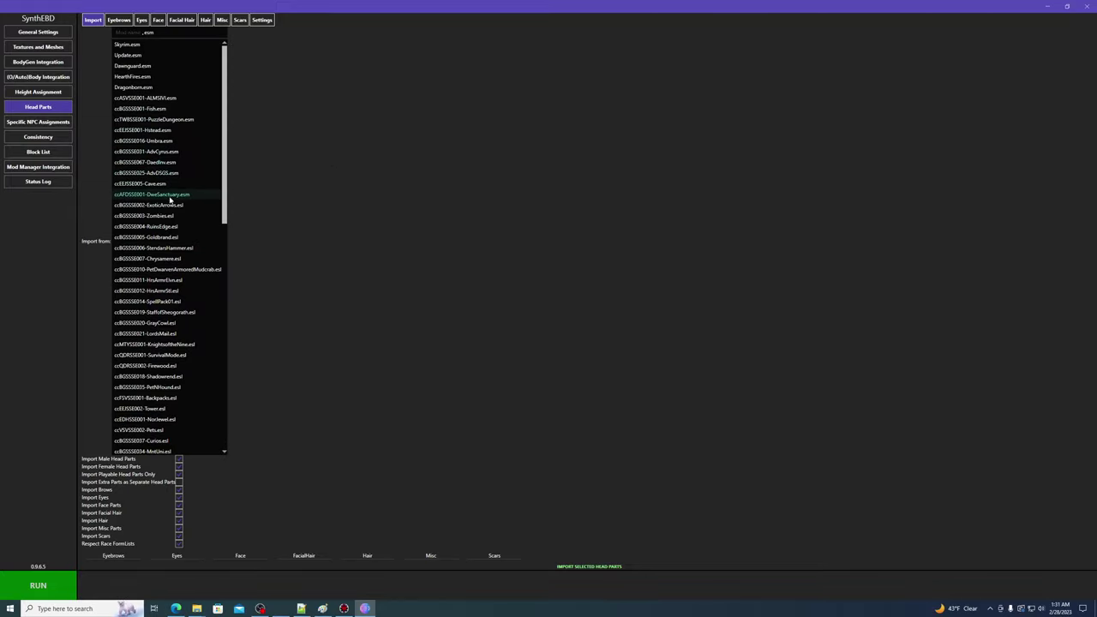
scroll(166, 196, "down", 9)
scroll(166, 197, "down", 7)
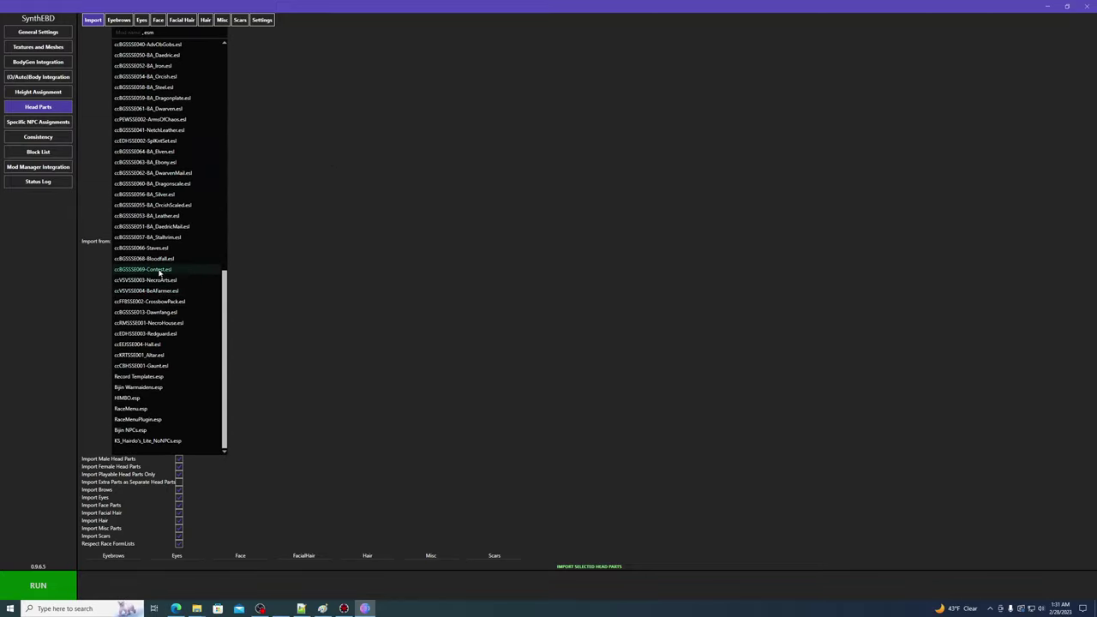
left_click(145, 440)
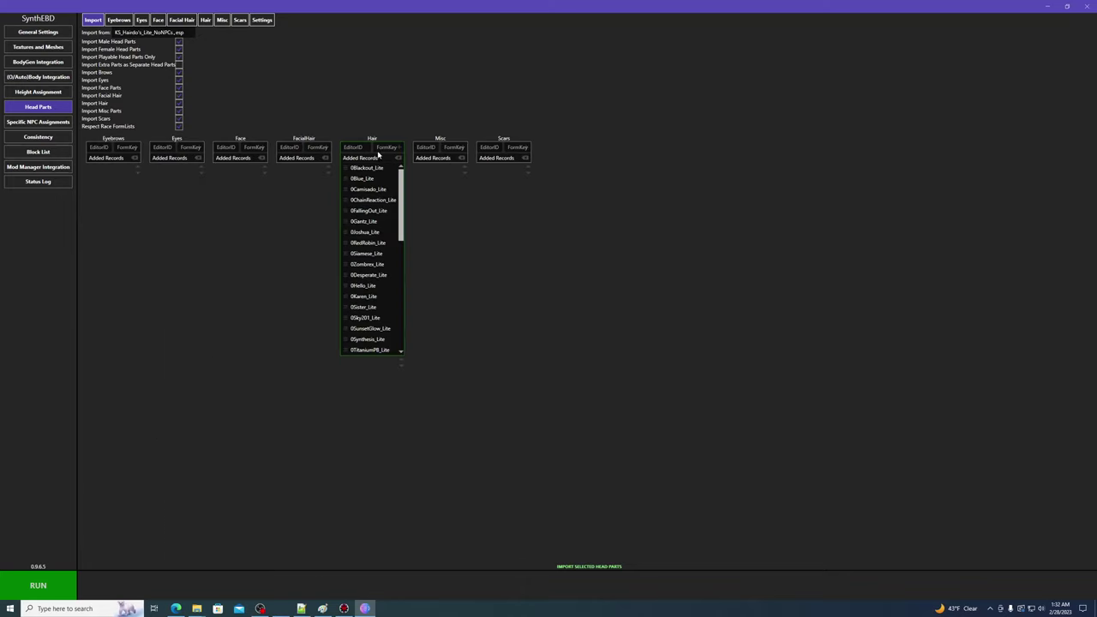
Step: Examine the plugin's hair records, comparing the list with male head parts excluded and included
scroll(377, 195, "down", 9)
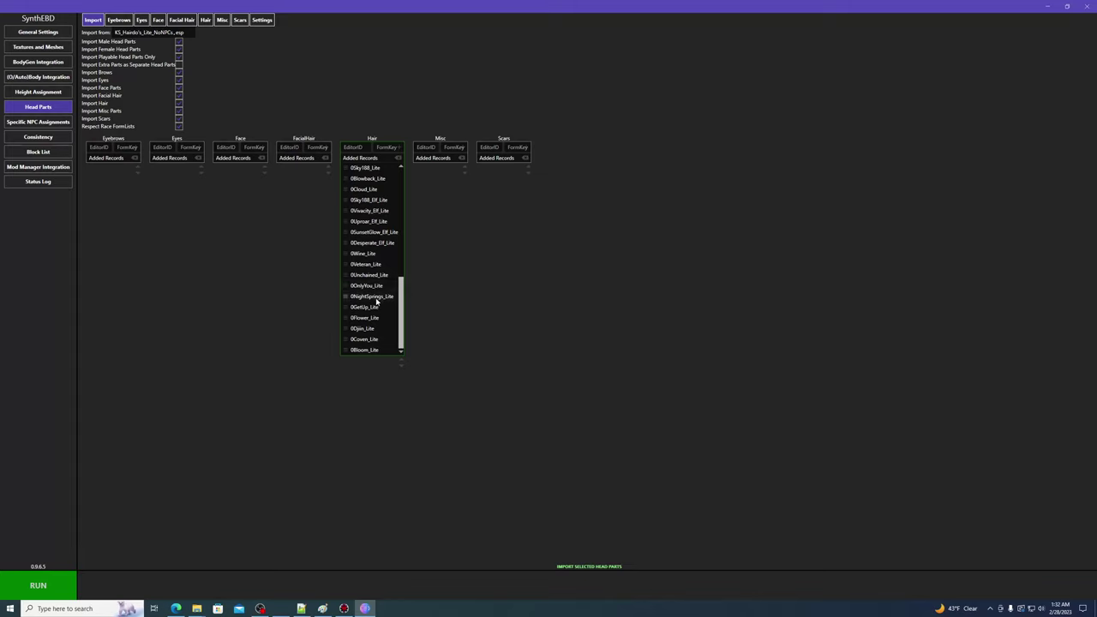
scroll(378, 300, "up", 10)
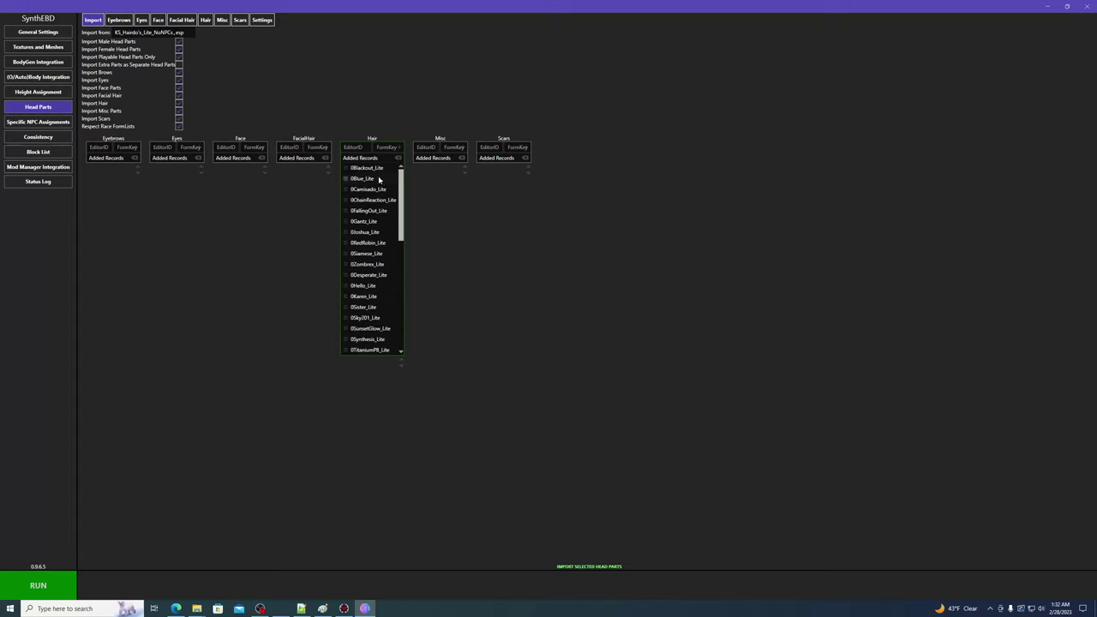
scroll(374, 274, "down", 5)
scroll(378, 306, "up", 5)
scroll(377, 274, "down", 6)
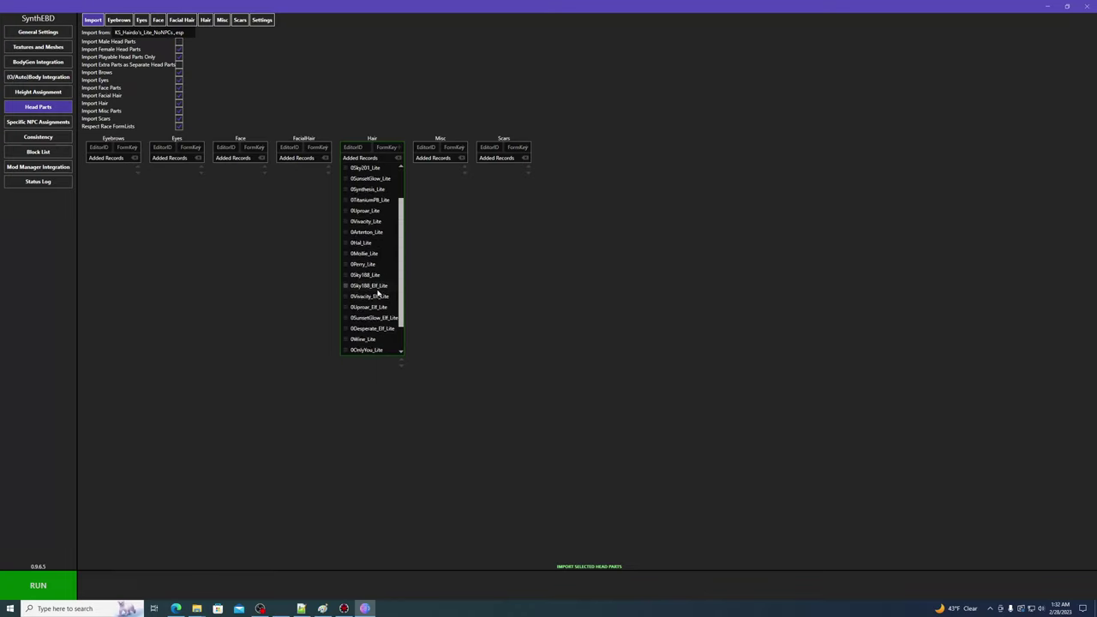
scroll(387, 257, "up", 3)
scroll(385, 236, "down", 1)
scroll(382, 210, "up", 1)
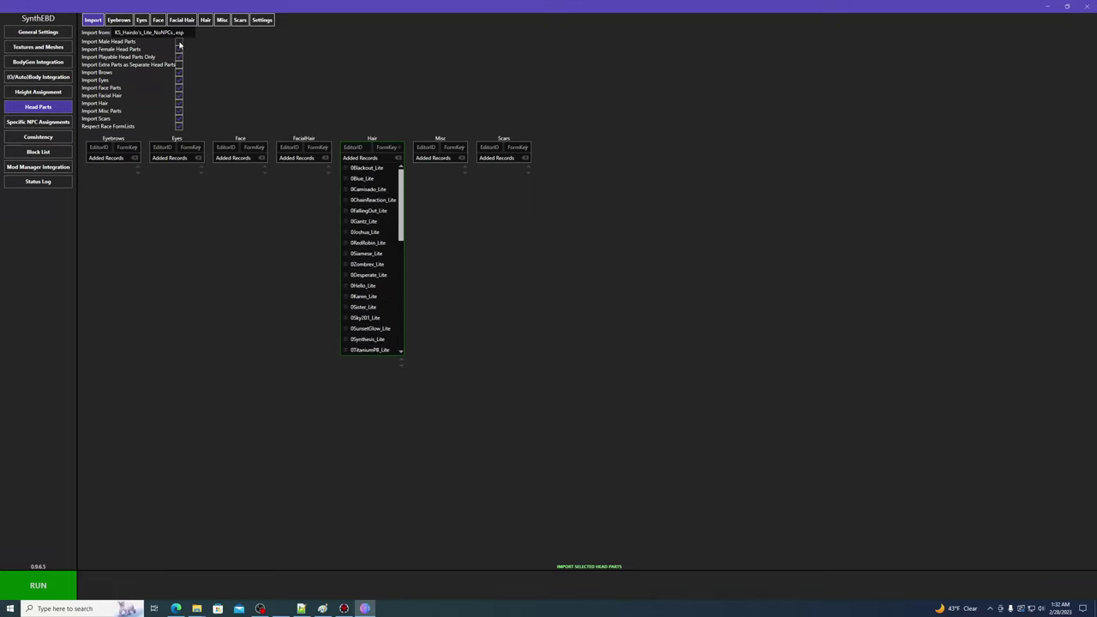
scroll(371, 272, "down", 6)
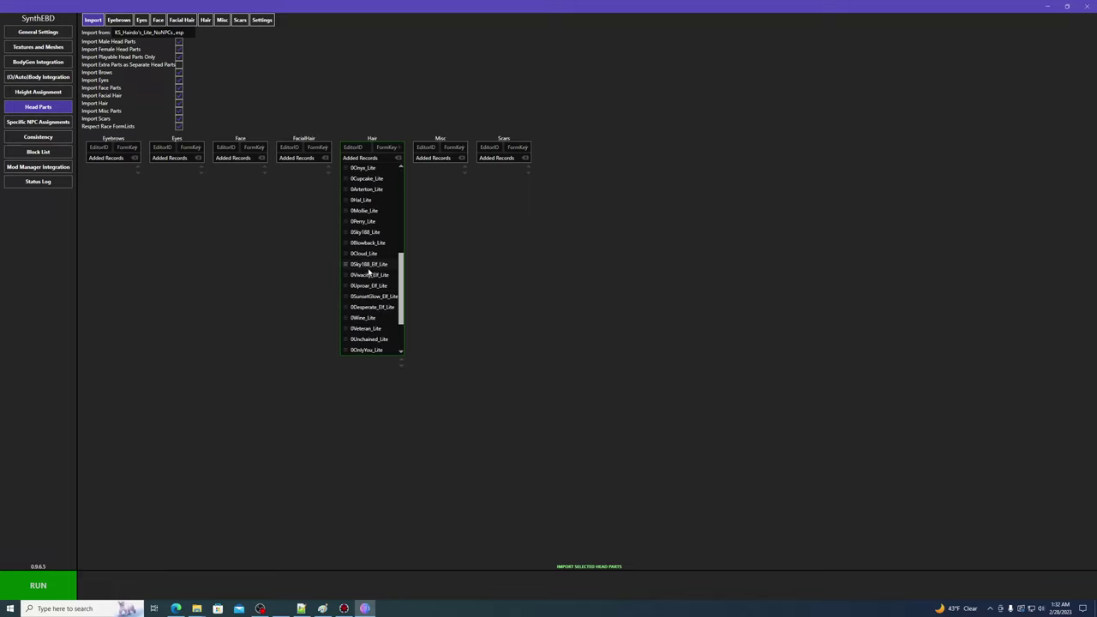
scroll(370, 272, "up", 3)
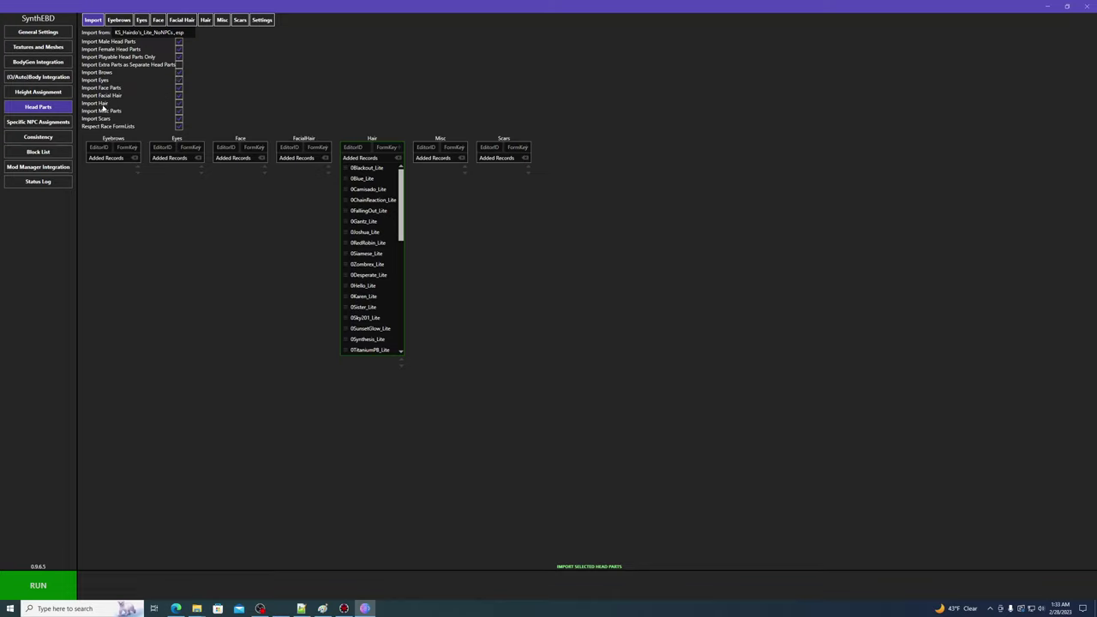
Step: Turn hair import off and back on, and look through the restored hair records
left_click(179, 104)
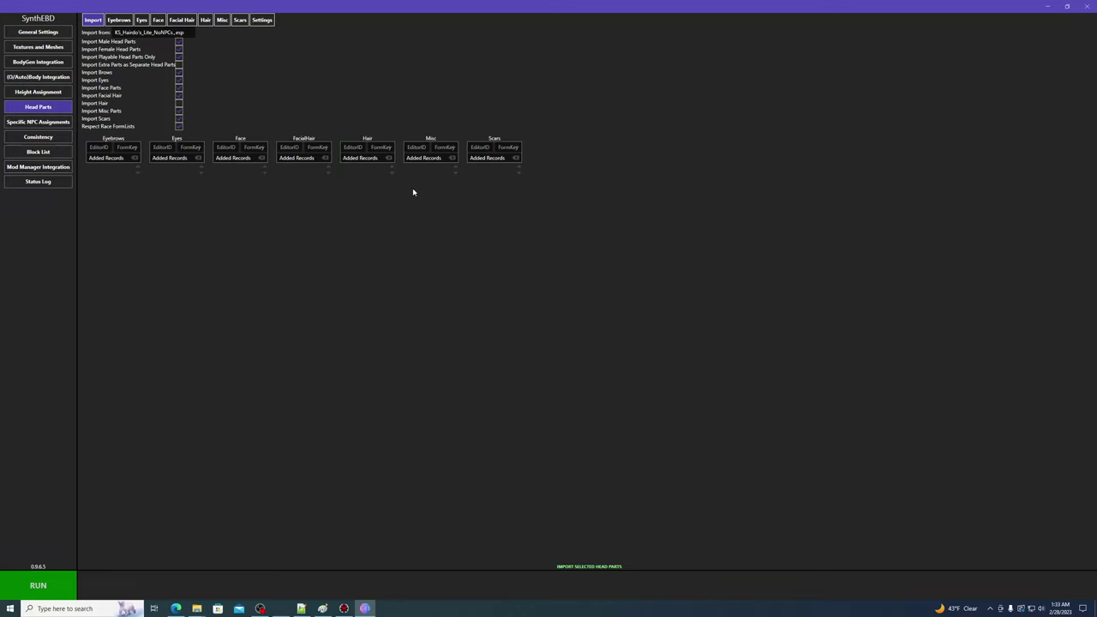
left_click(179, 104)
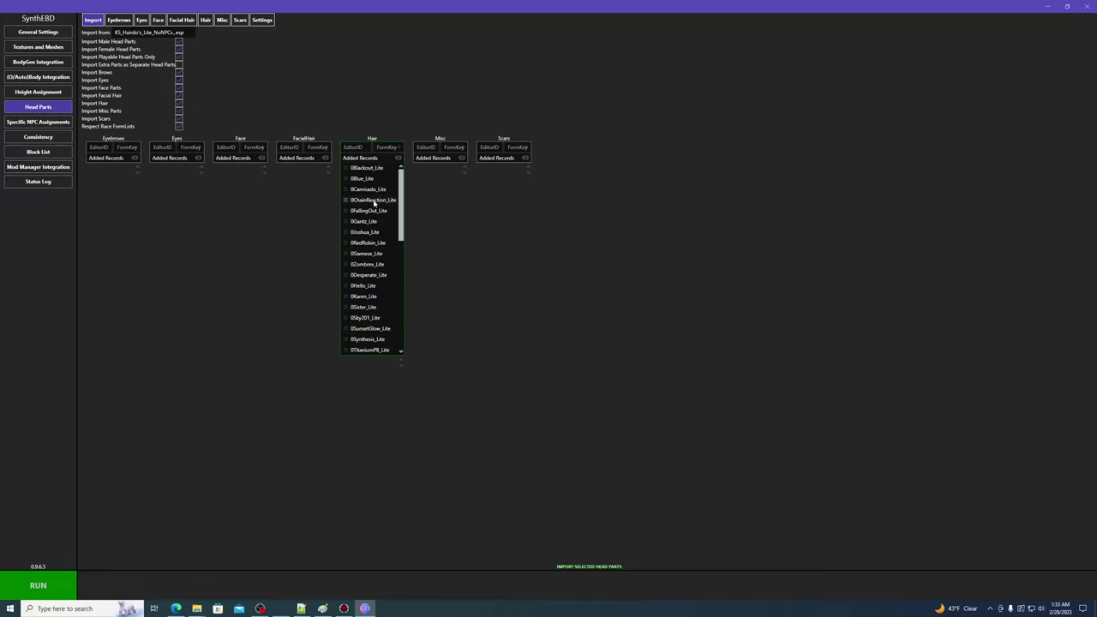
scroll(392, 275, "down", 3)
scroll(391, 274, "up", 3)
scroll(372, 202, "down", 3)
scroll(372, 203, "up", 3)
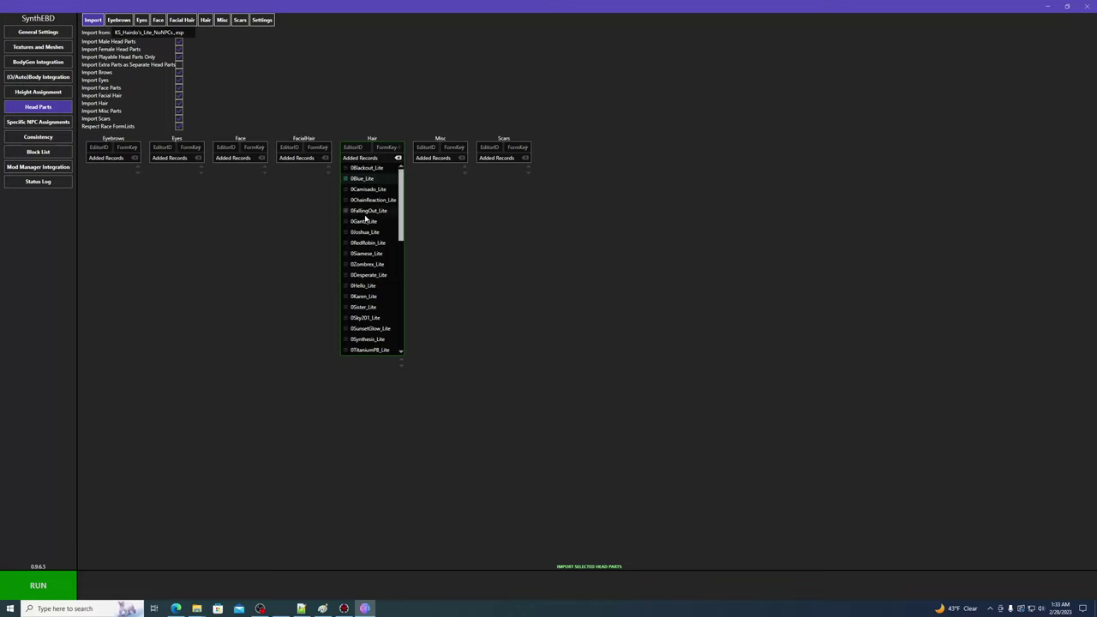
Step: Check the full list of hair records and import the selected head parts
scroll(372, 235, "down", 5)
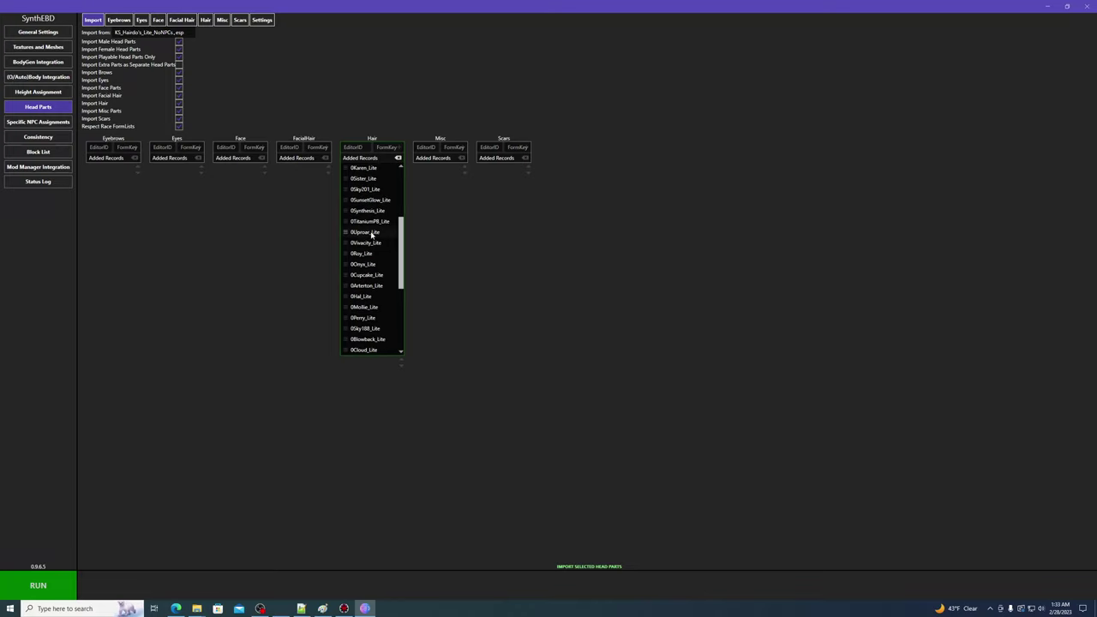
scroll(372, 235, "up", 5)
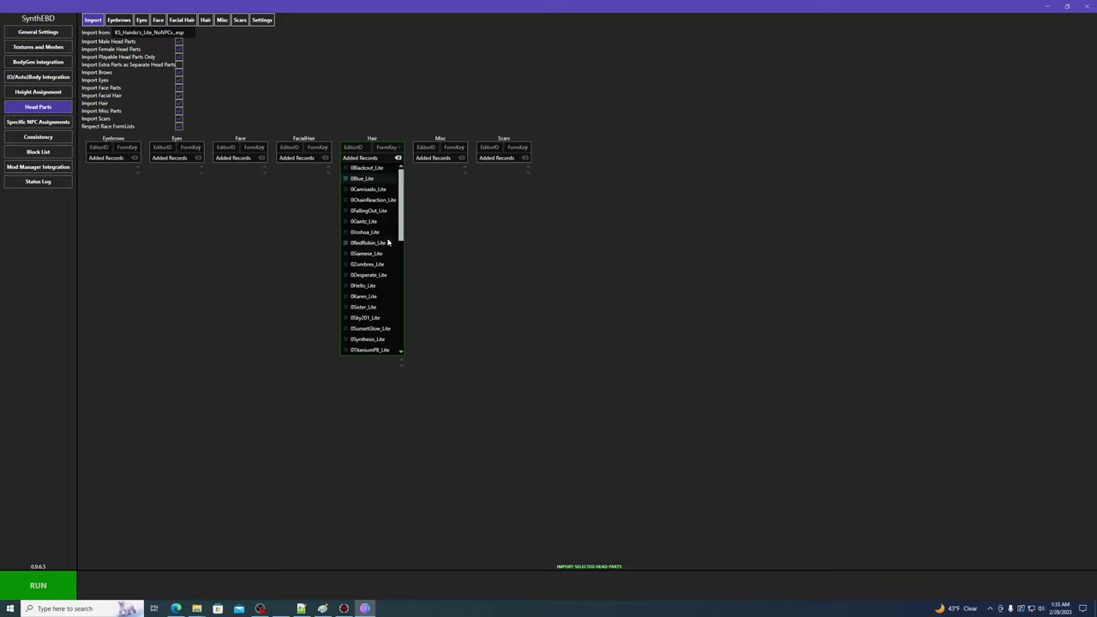
left_click(578, 570)
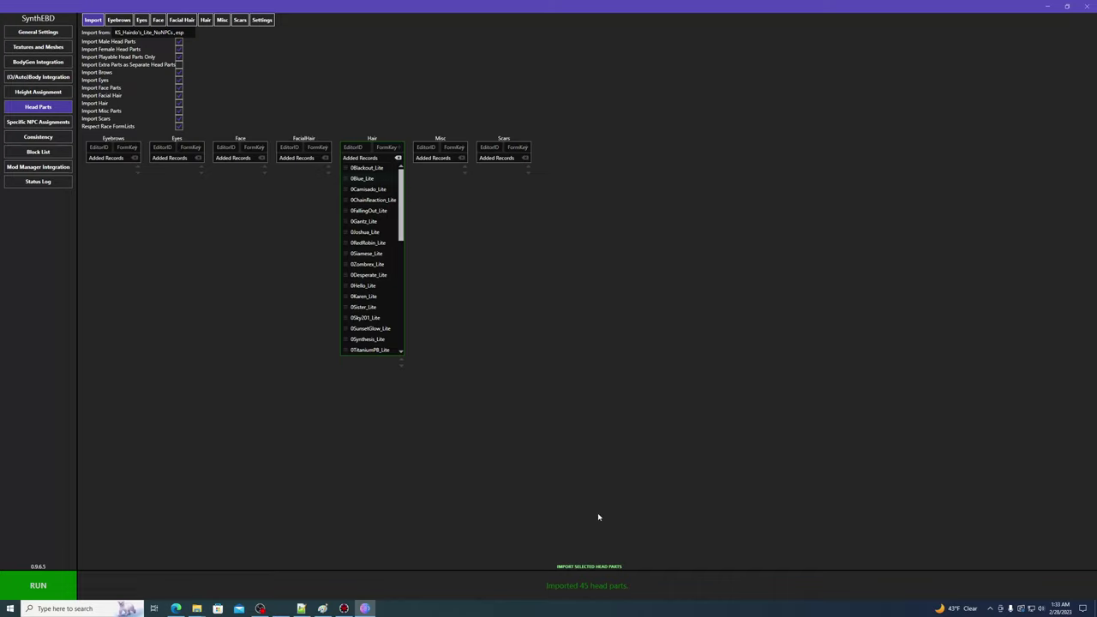
Step: Try to import the same head parts again, read through the Duplicate Imports list, and dismiss it
left_click(614, 568)
scroll(496, 285, "down", 3)
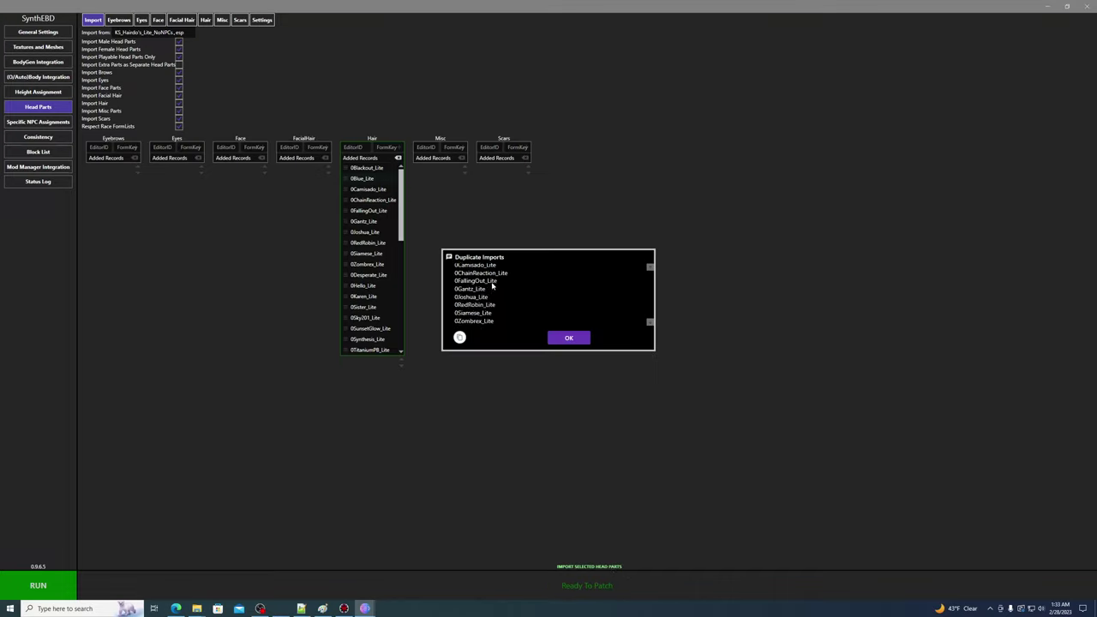
scroll(493, 285, "up", 3)
scroll(485, 287, "down", 5)
scroll(481, 288, "up", 3)
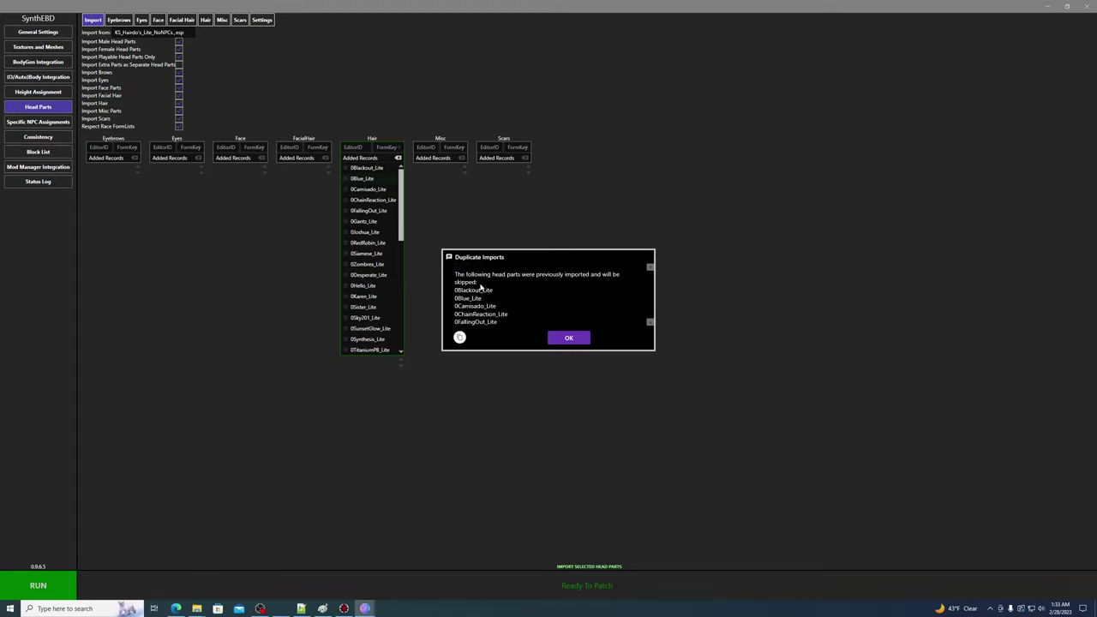
scroll(483, 288, "down", 5)
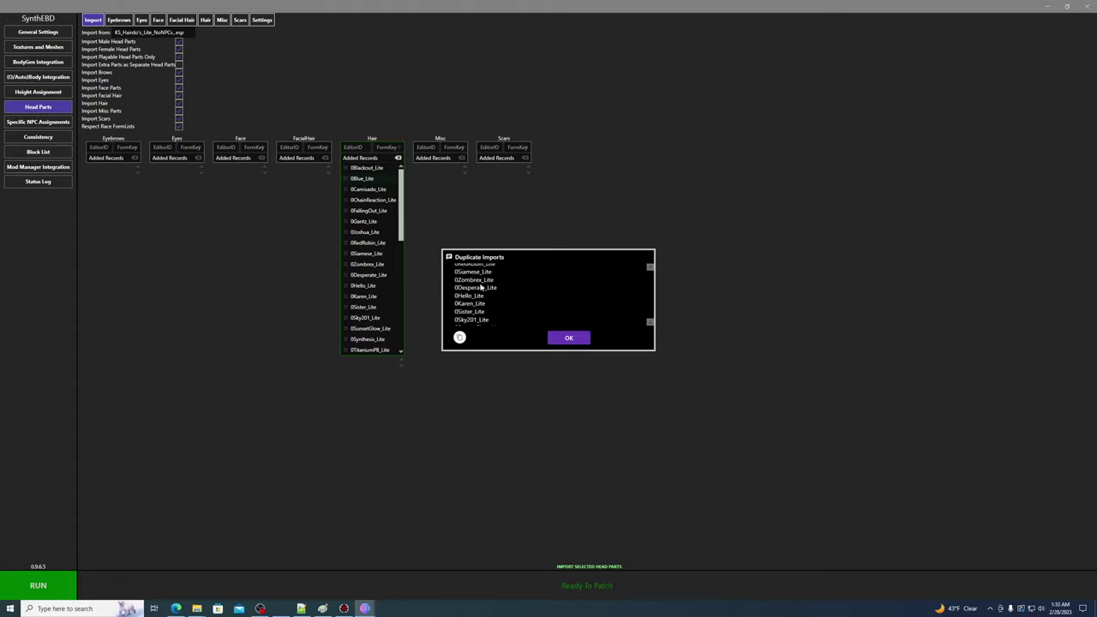
left_click(580, 340)
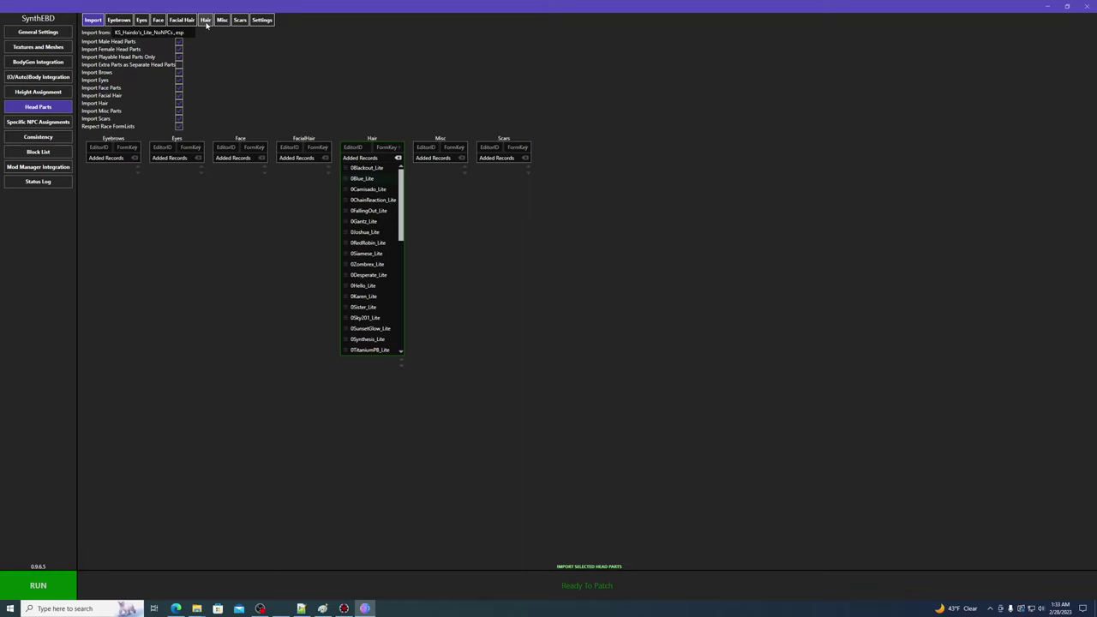
Step: View the imported hair parts filtered by male gender, by female gender, and by both genders
left_click(205, 21)
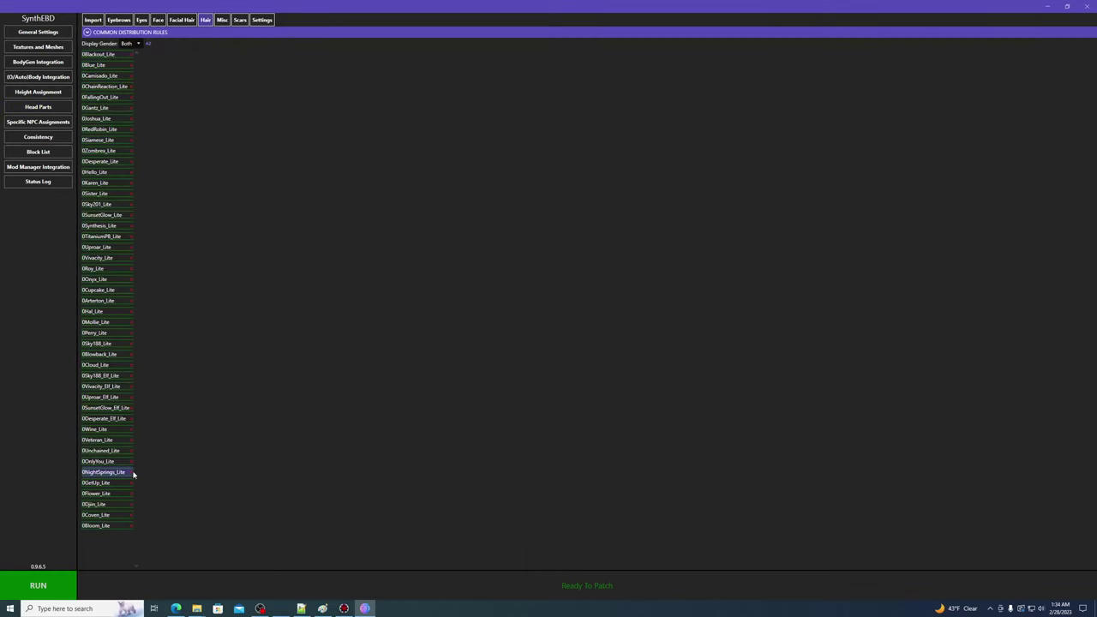
left_click(135, 43)
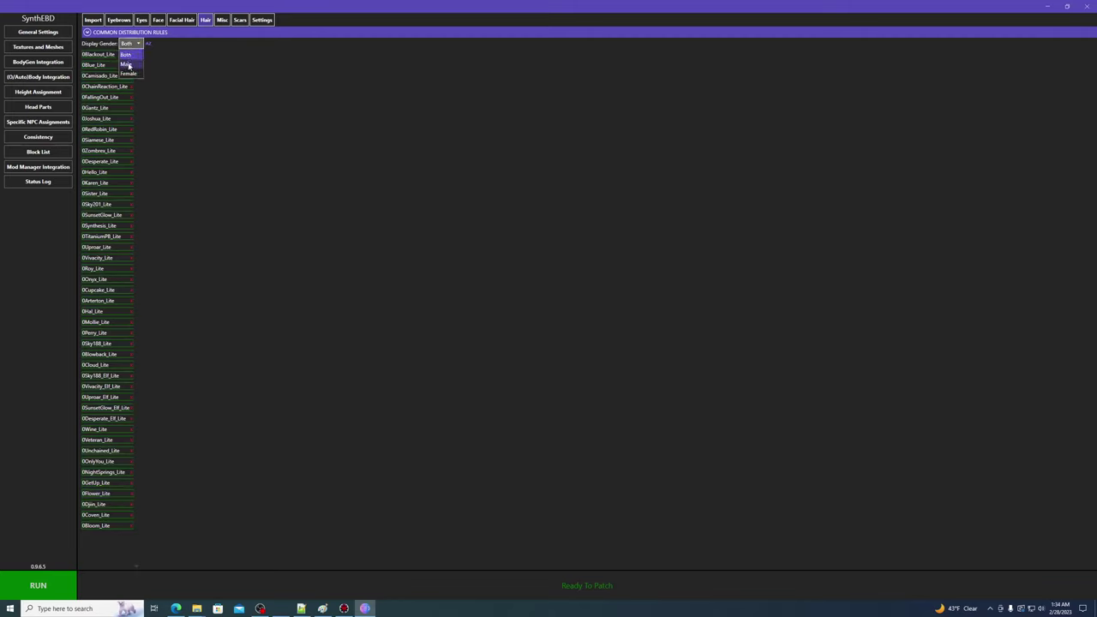
left_click(127, 64)
left_click(129, 43)
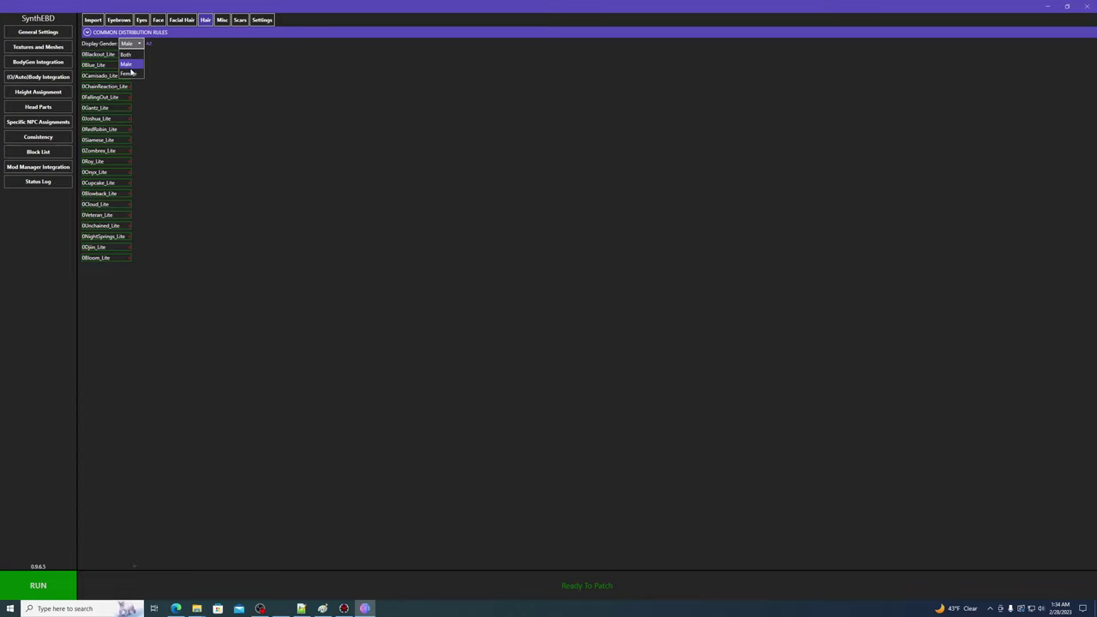
left_click(128, 74)
left_click(130, 43)
left_click(129, 55)
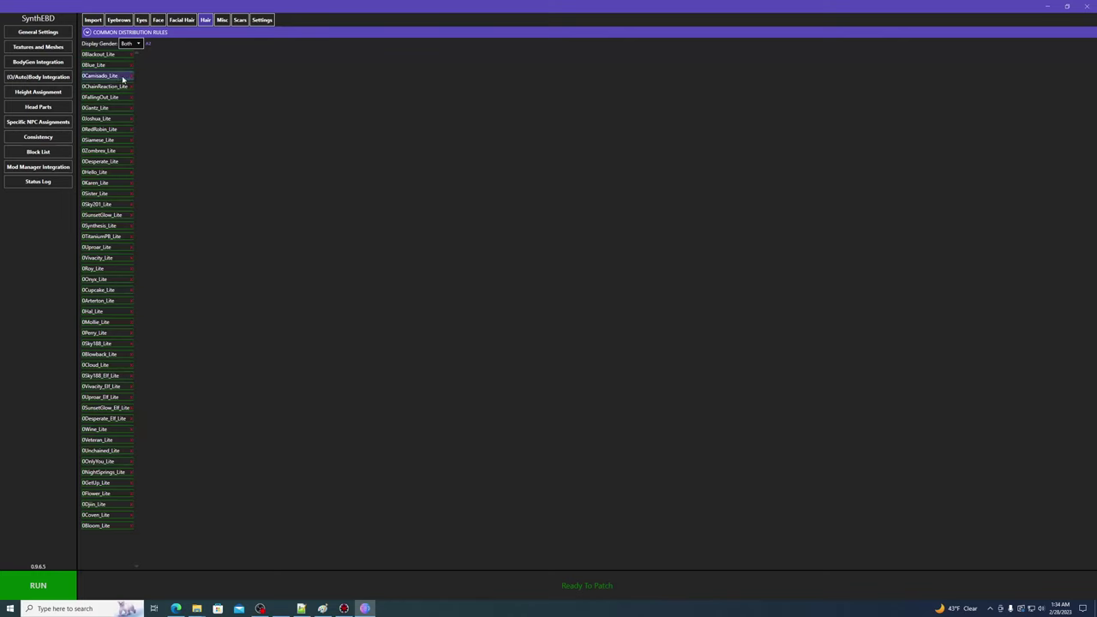
Step: Expand the common distribution rules for hair, examine the distribution probability, and collapse the rules again
left_click(86, 32)
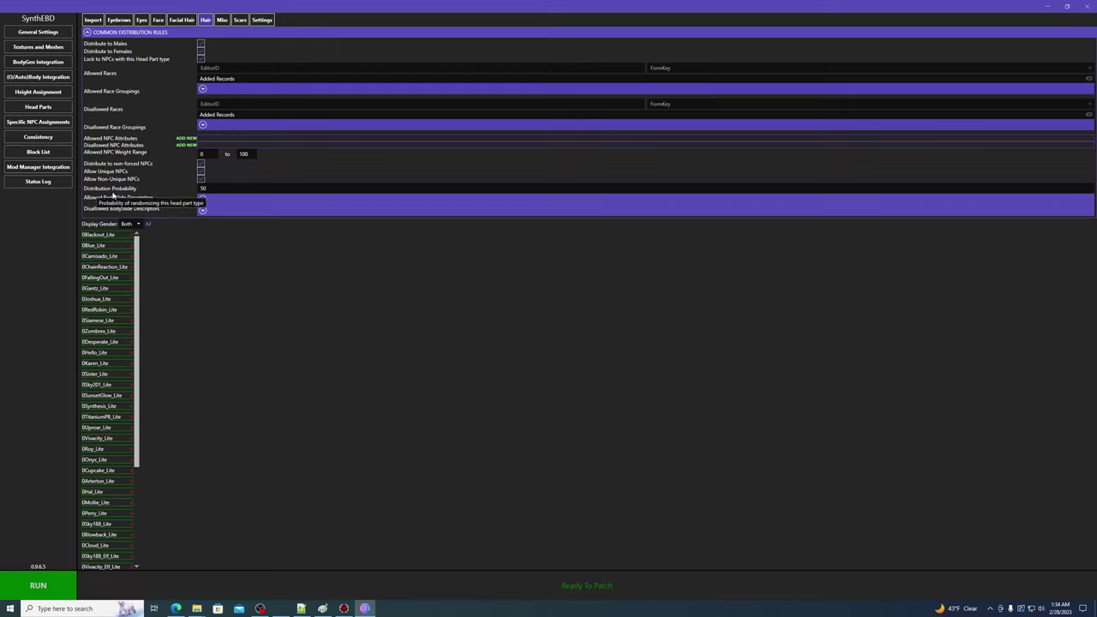
left_click(214, 188)
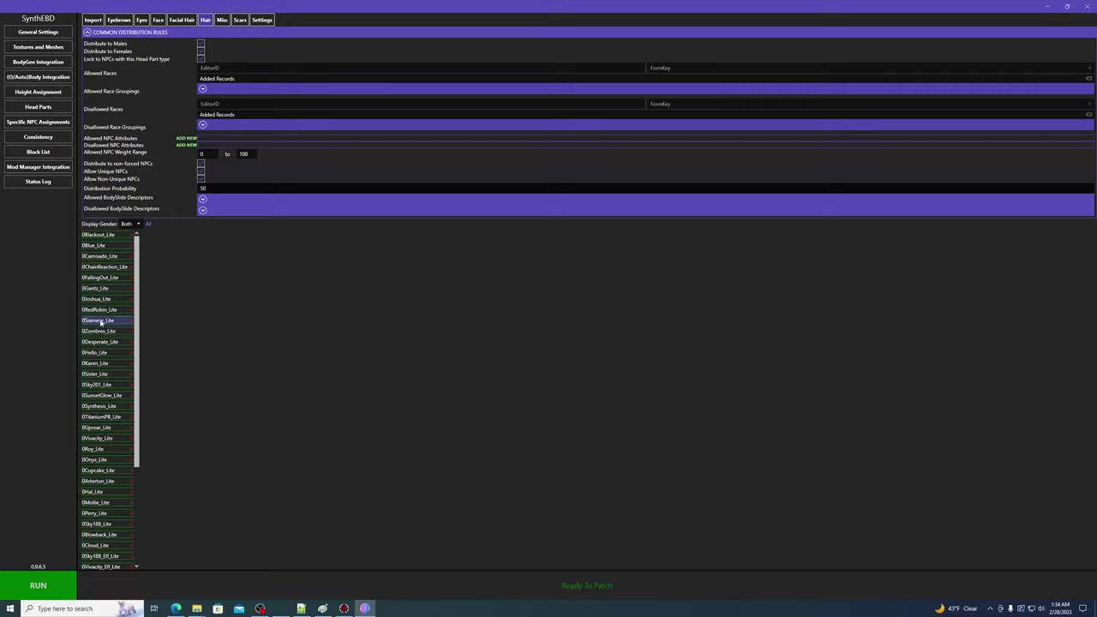
left_click(214, 189)
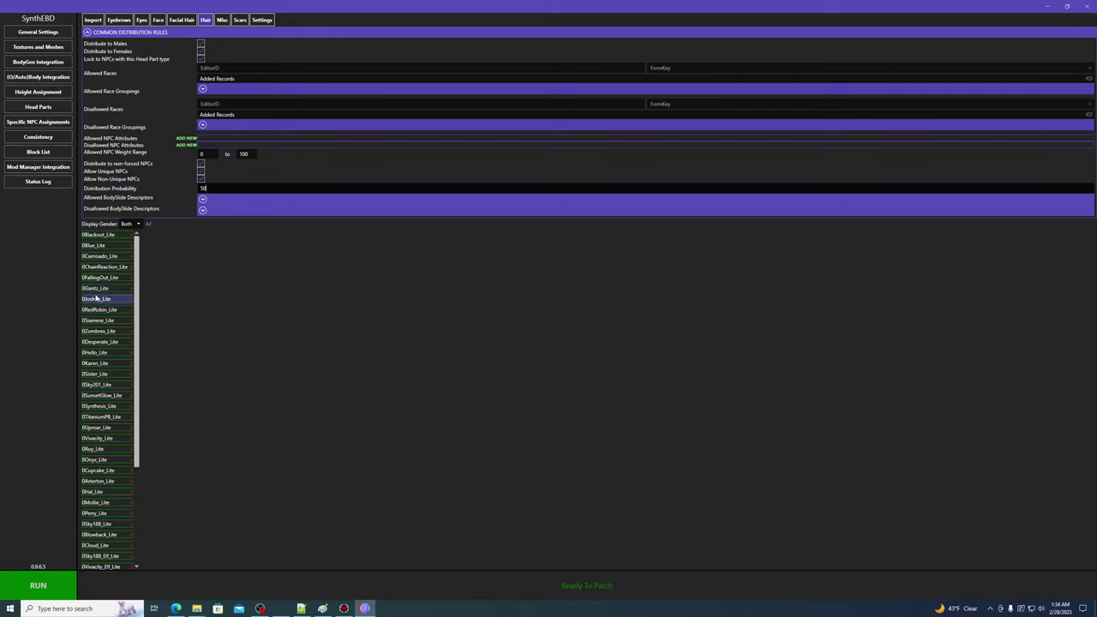
left_click(103, 33)
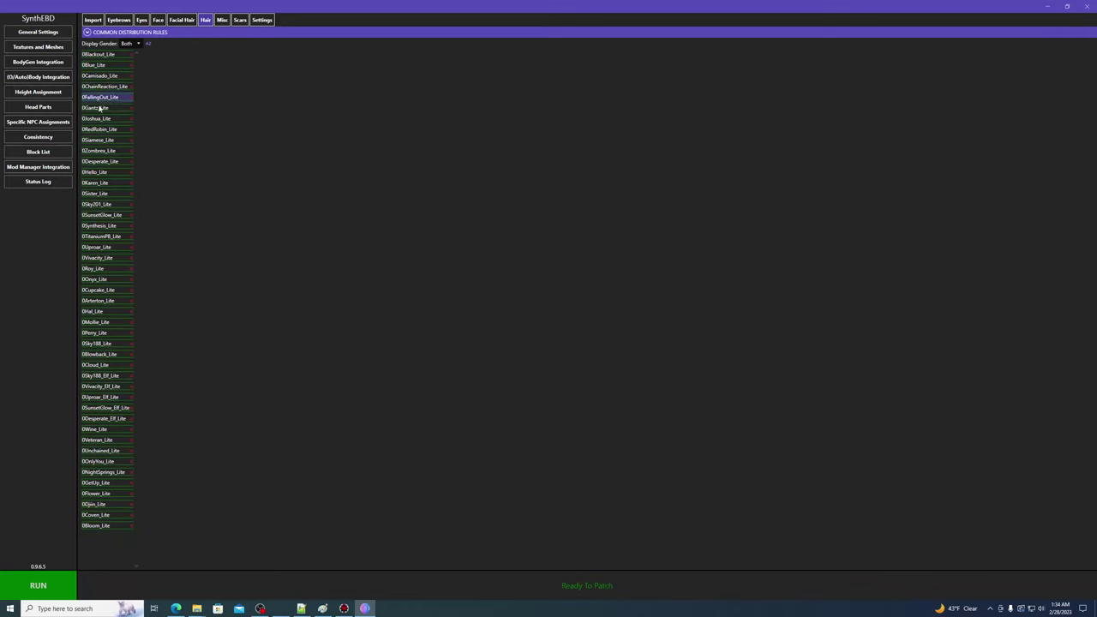
Step: Examine the distribution rules and allowed races of 0Siamese_Lite, and return to the head part import options
left_click(101, 141)
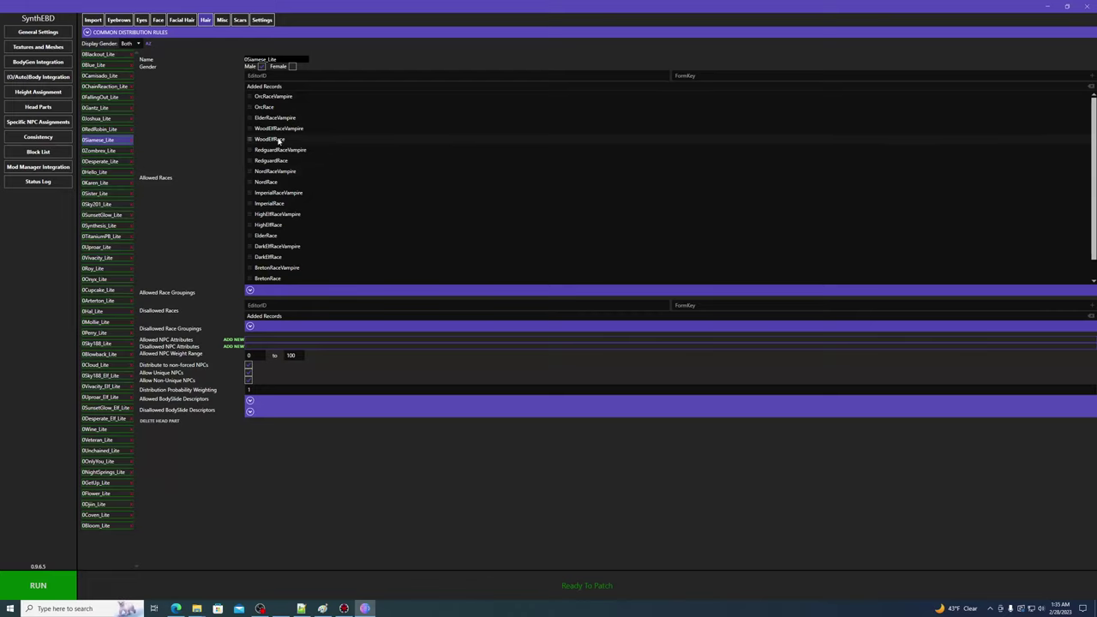
left_click(93, 20)
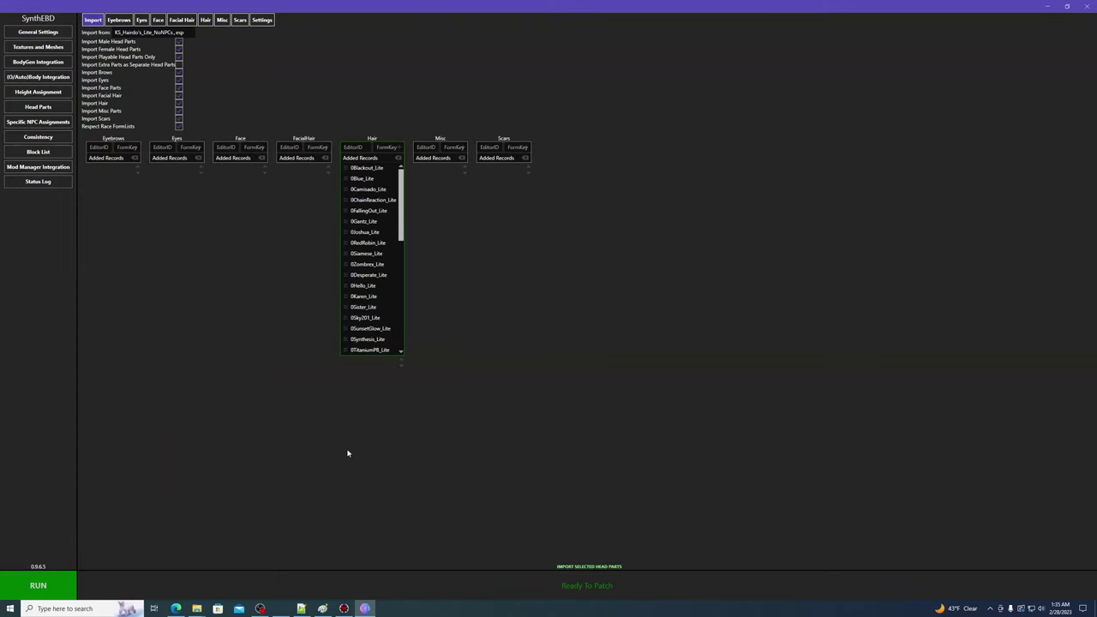
Step: Switch to SSEEdit, inspect the HeadPartsAllRacesMinusBeast form list referenced as AelaBrowsHP's valid races, and minimize SSEEdit
left_click(344, 607)
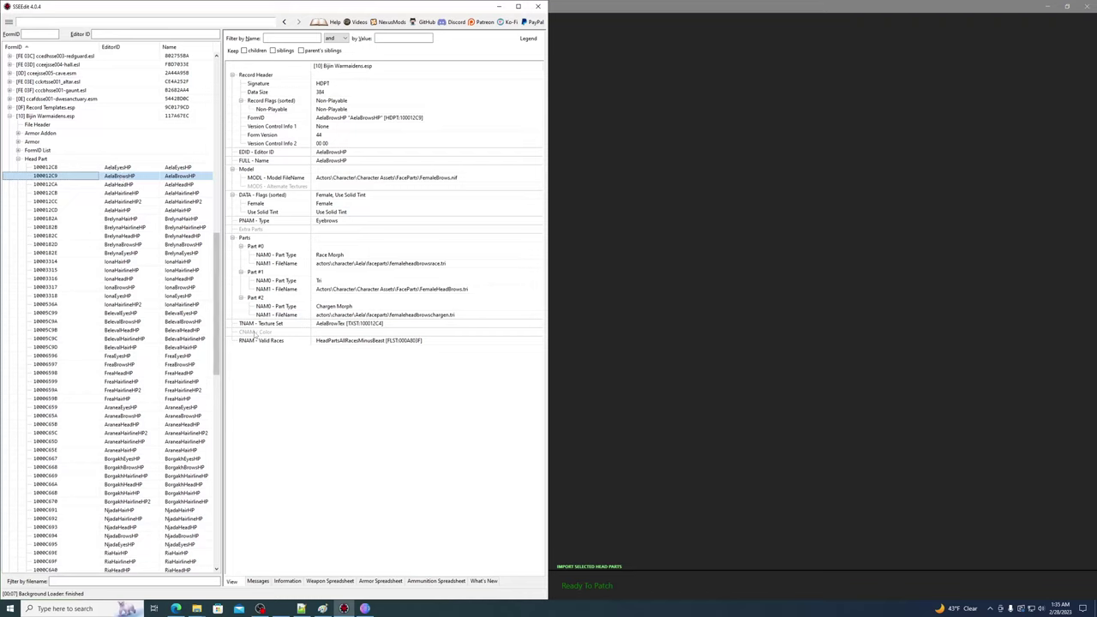
left_click(252, 343)
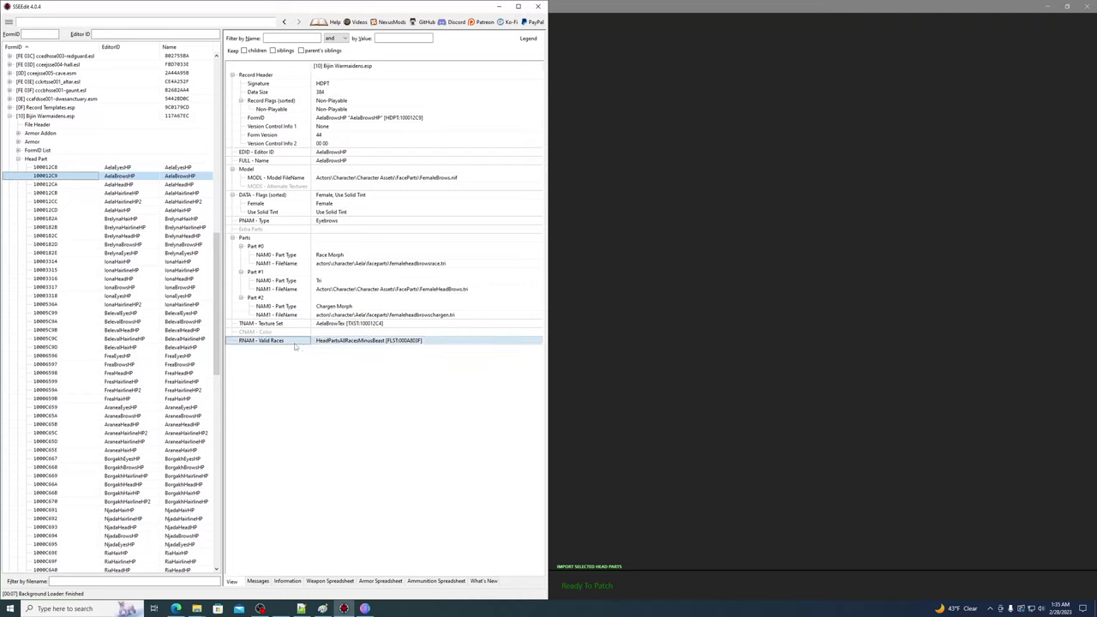
double_click(366, 341)
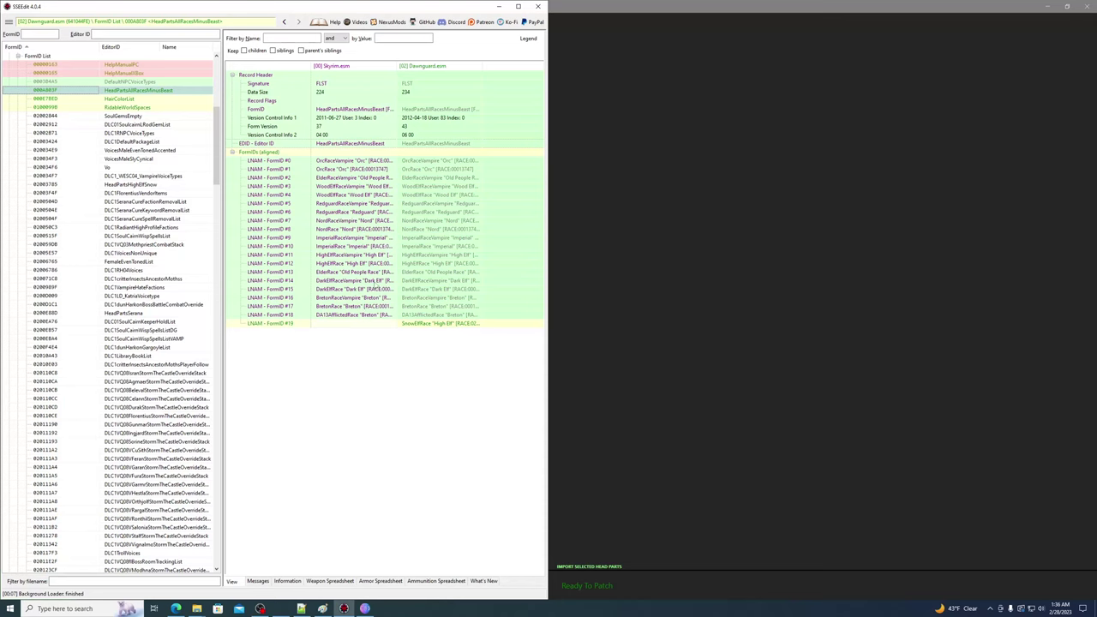
left_click(499, 7)
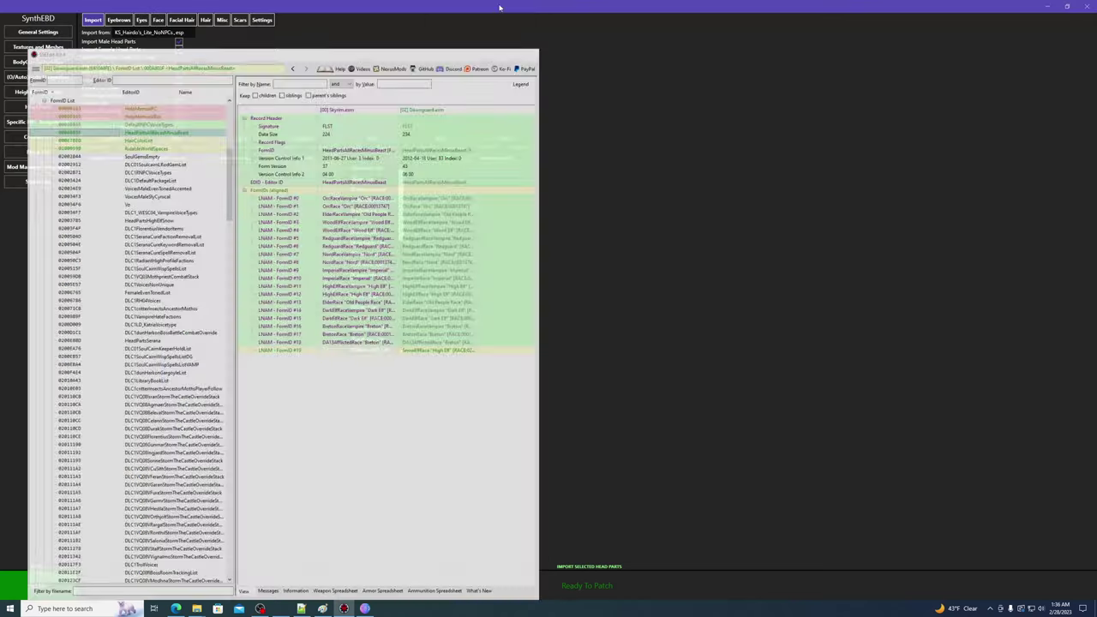
Step: Review the allowed races of 0Siamese_Lite once more and open the head part settings with the assignment conflict winners
left_click(343, 253)
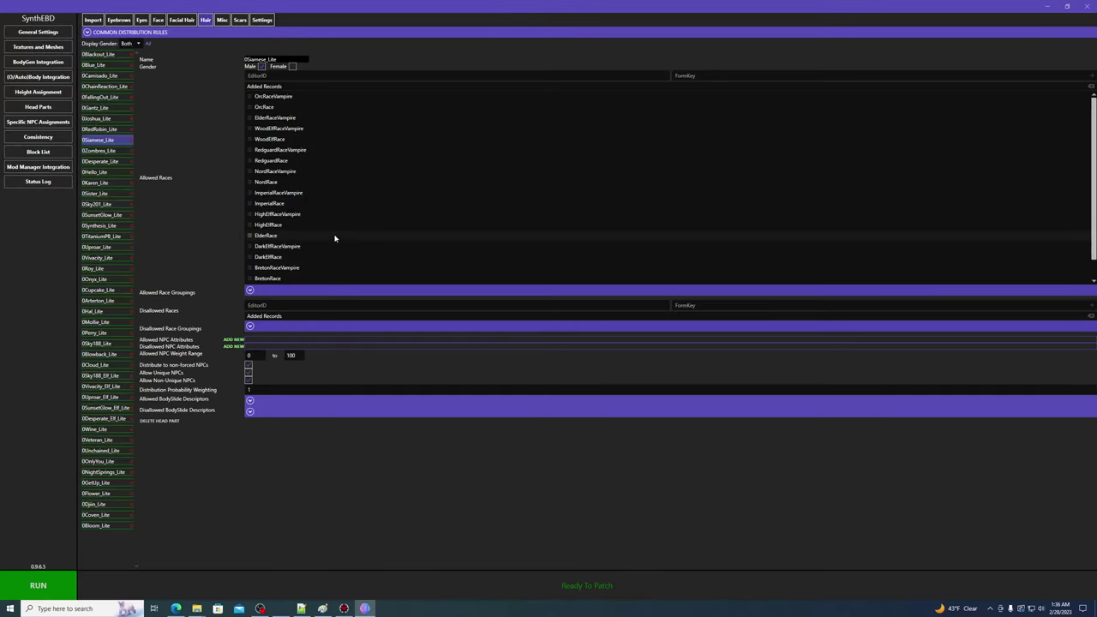
left_click(262, 20)
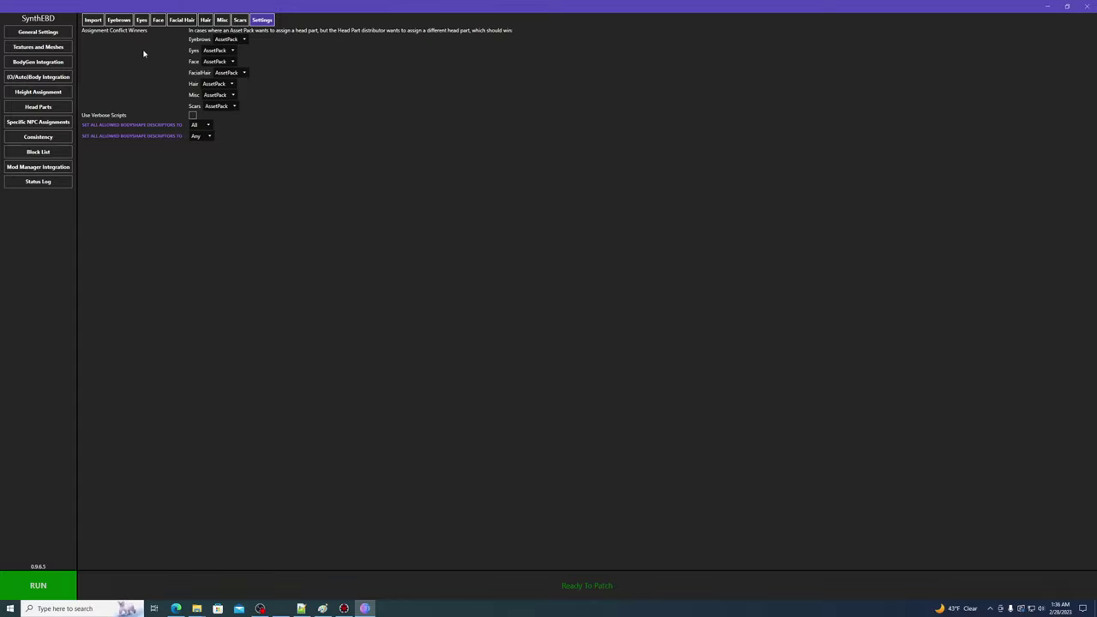
Step: Check the available assignment conflict winners for facial hair without choosing a different one
left_click(242, 73)
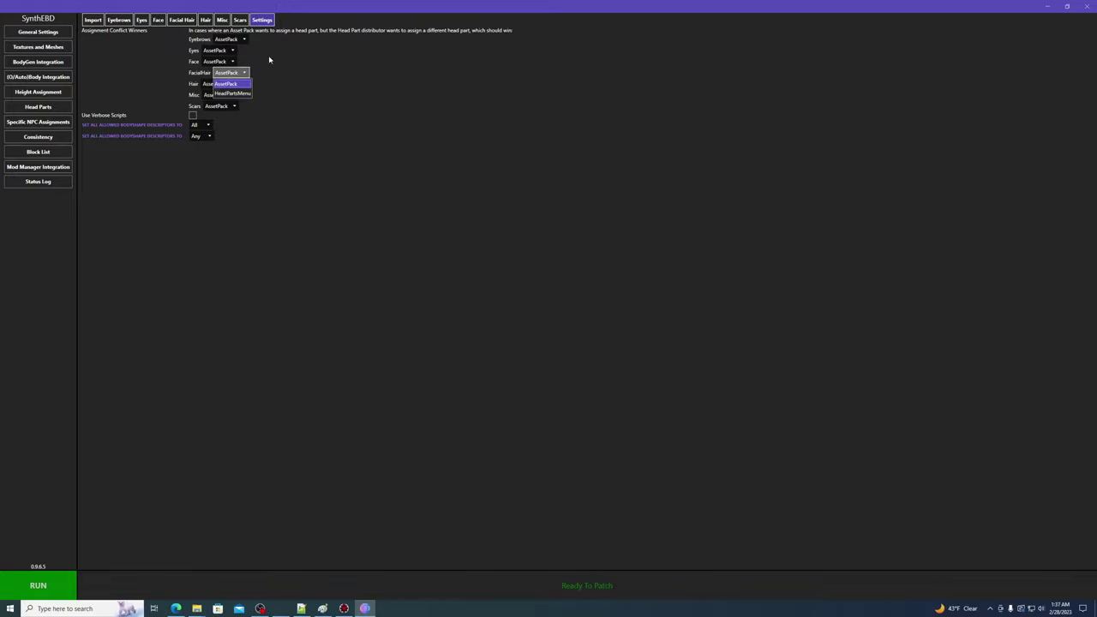
left_click(326, 58)
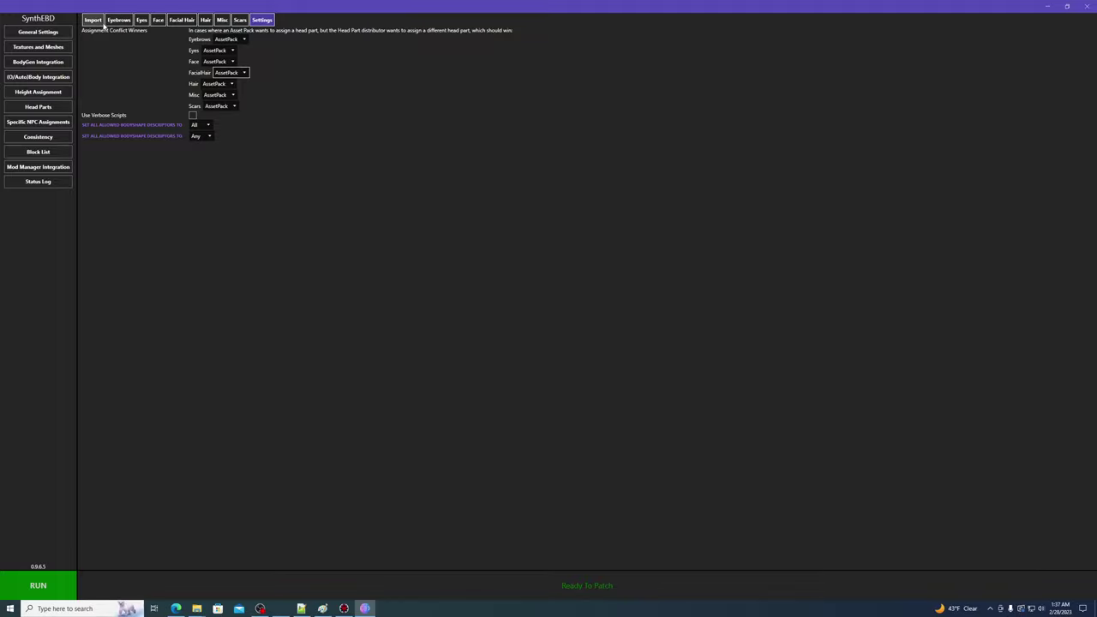
Step: Filter the imported hair head parts to display only the Female gender
left_click(207, 20)
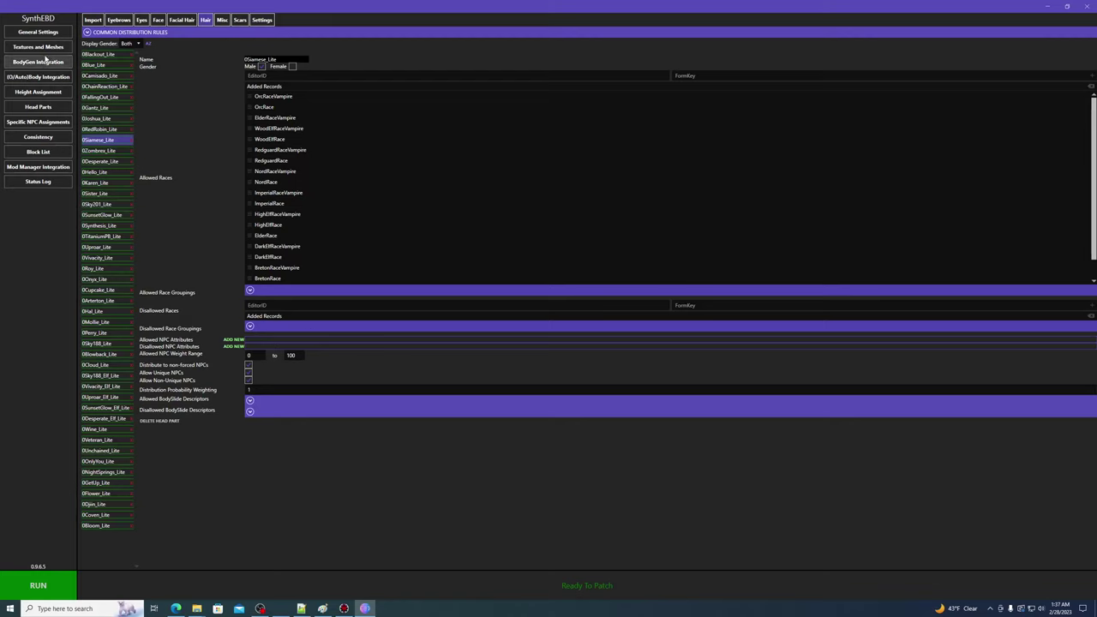
left_click(128, 44)
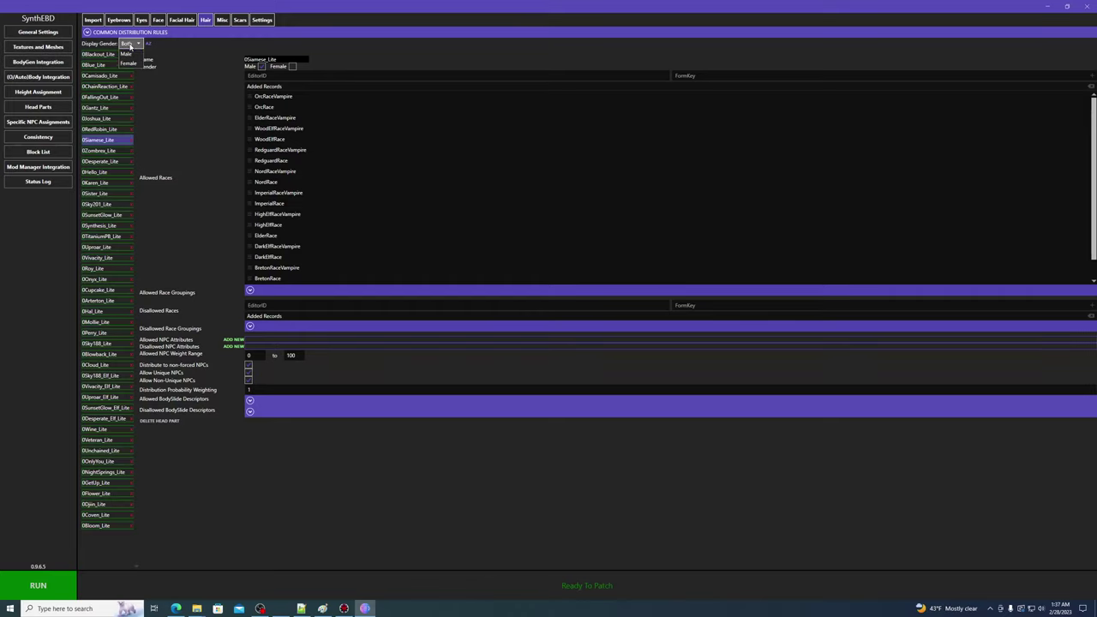
left_click(128, 63)
Step: Assign the hair 0Karen_Lite to Hulda in the specific NPC assignments and run the patcher
left_click(38, 123)
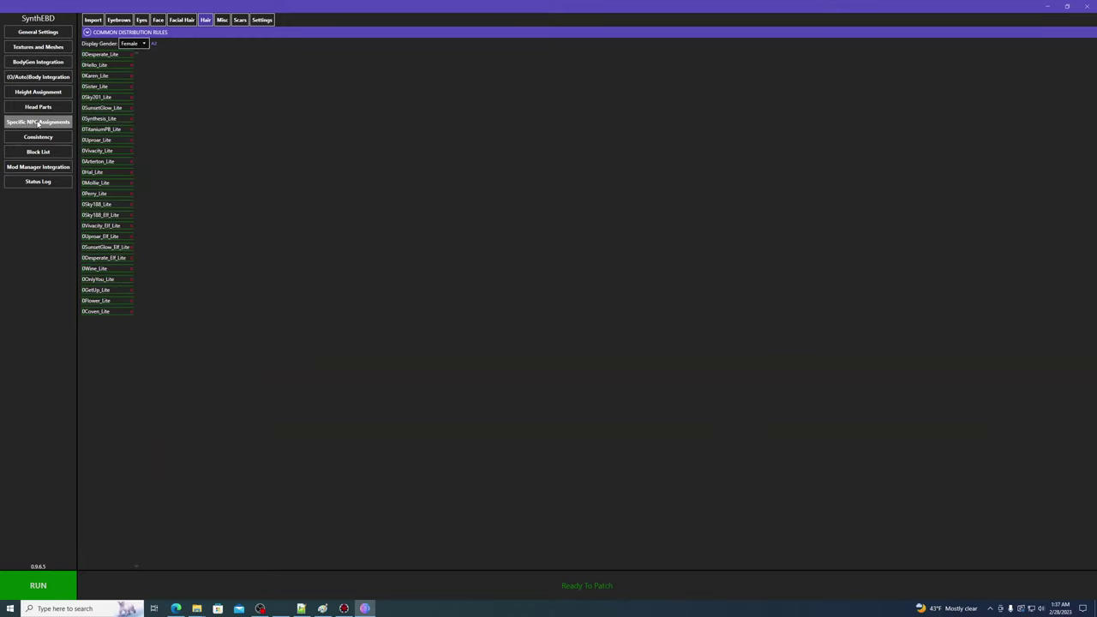
left_click(96, 43)
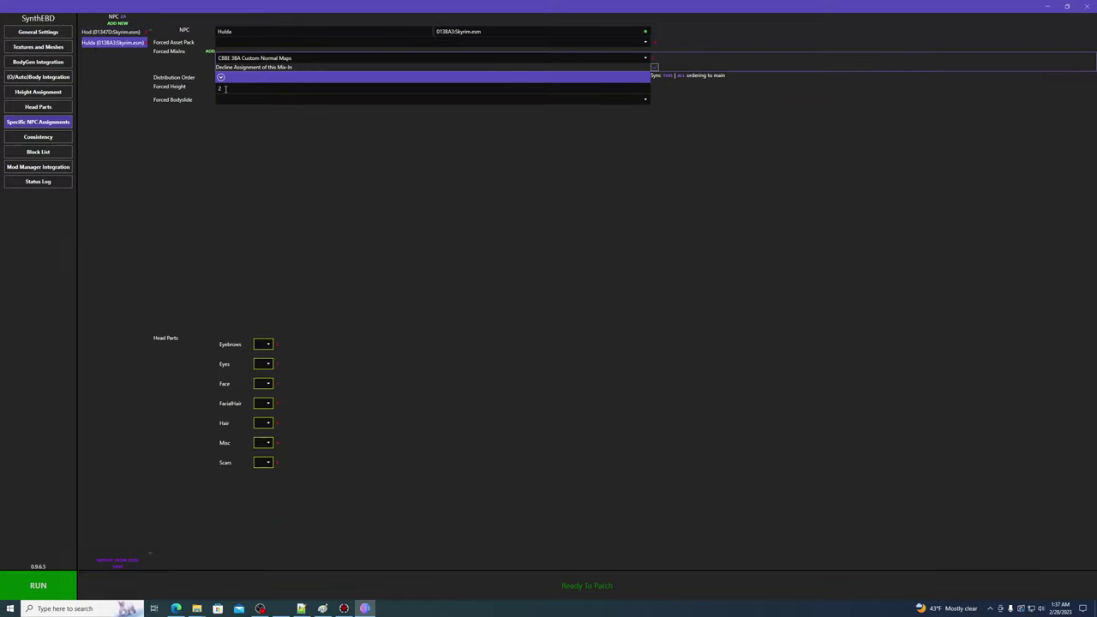
left_click(262, 423)
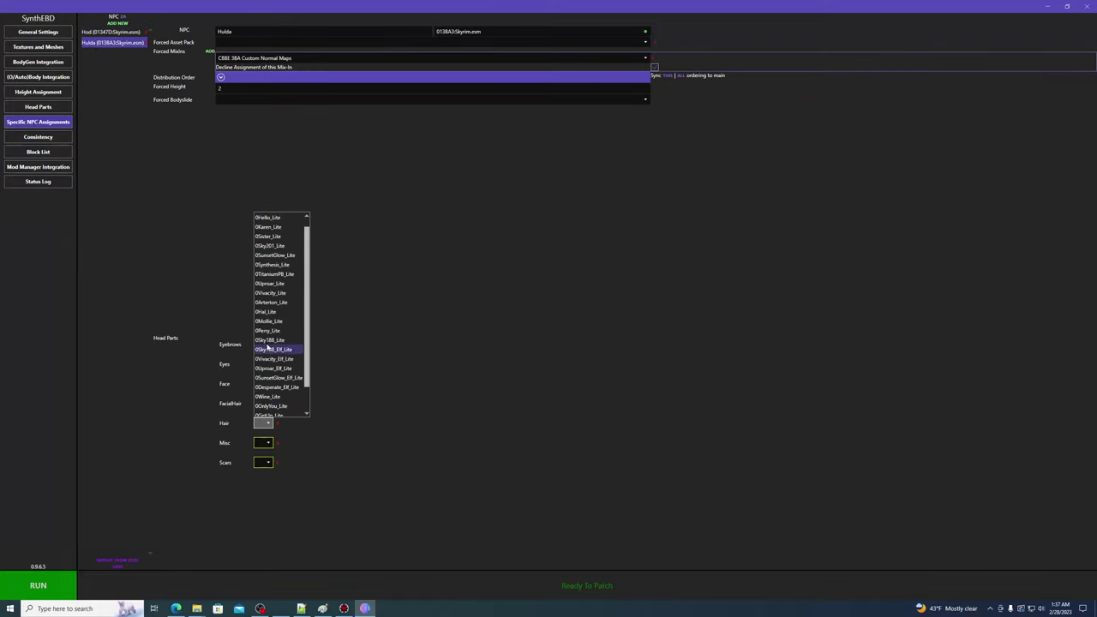
left_click(271, 228)
left_click(42, 591)
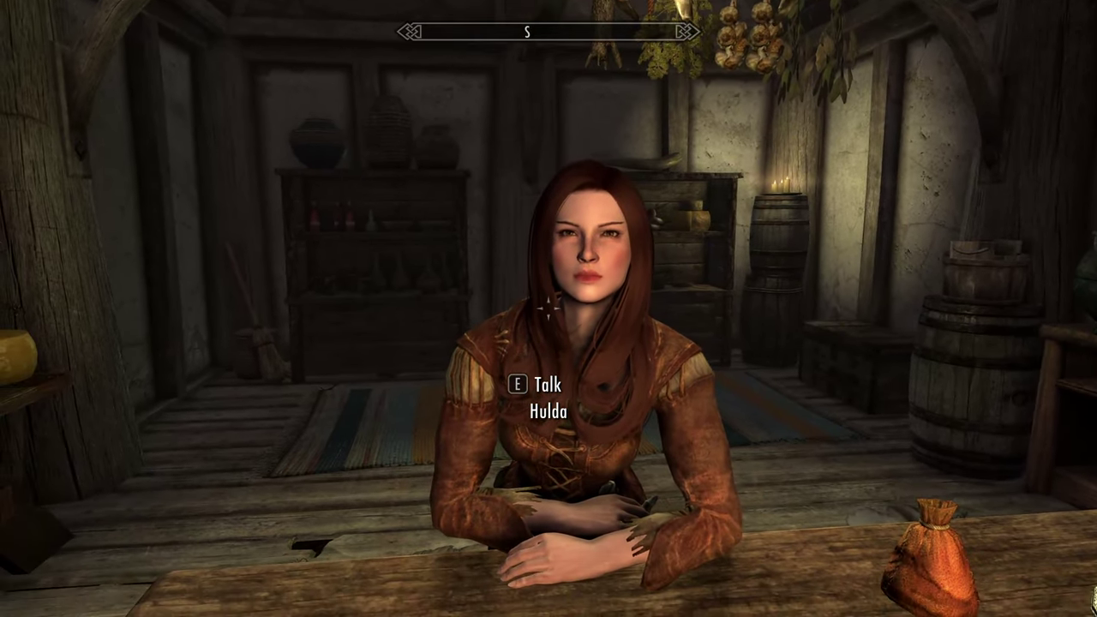
key("w")
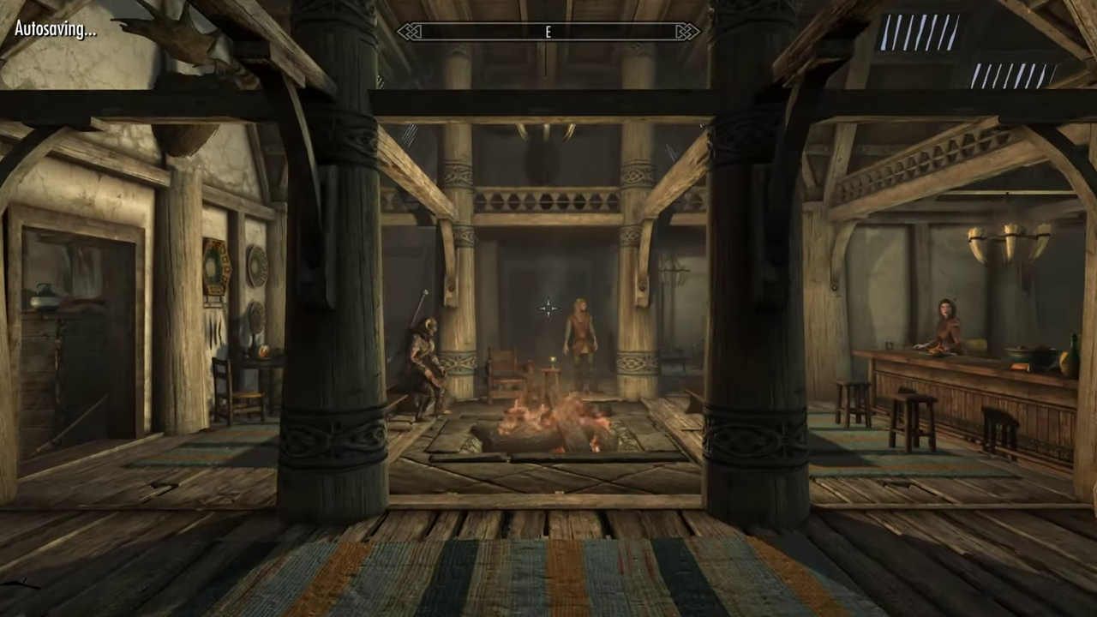
key("w")
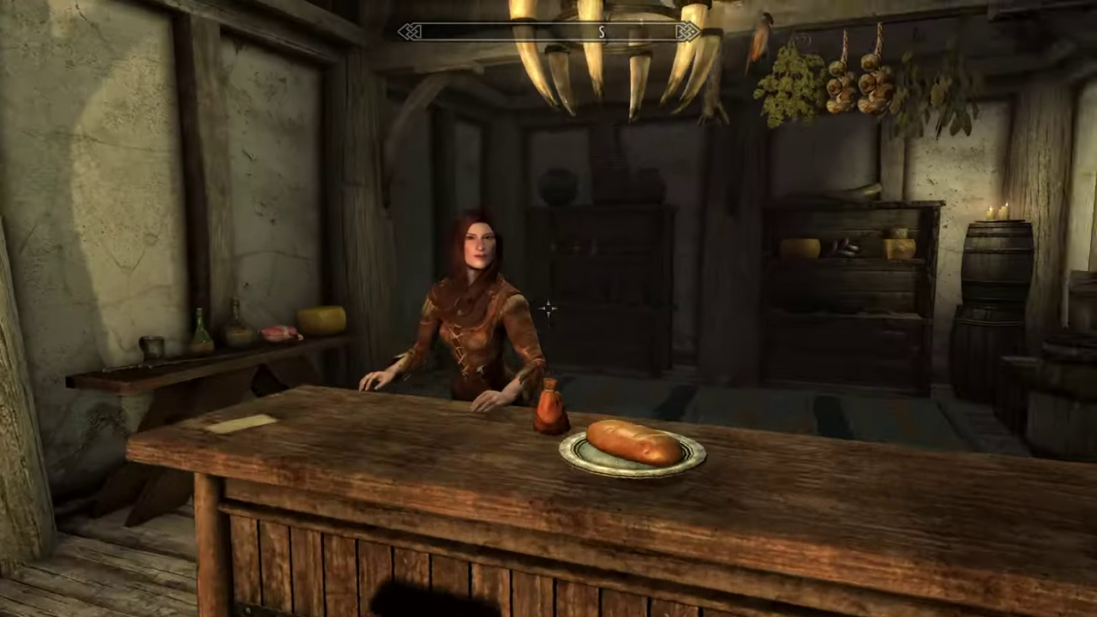
key("a")
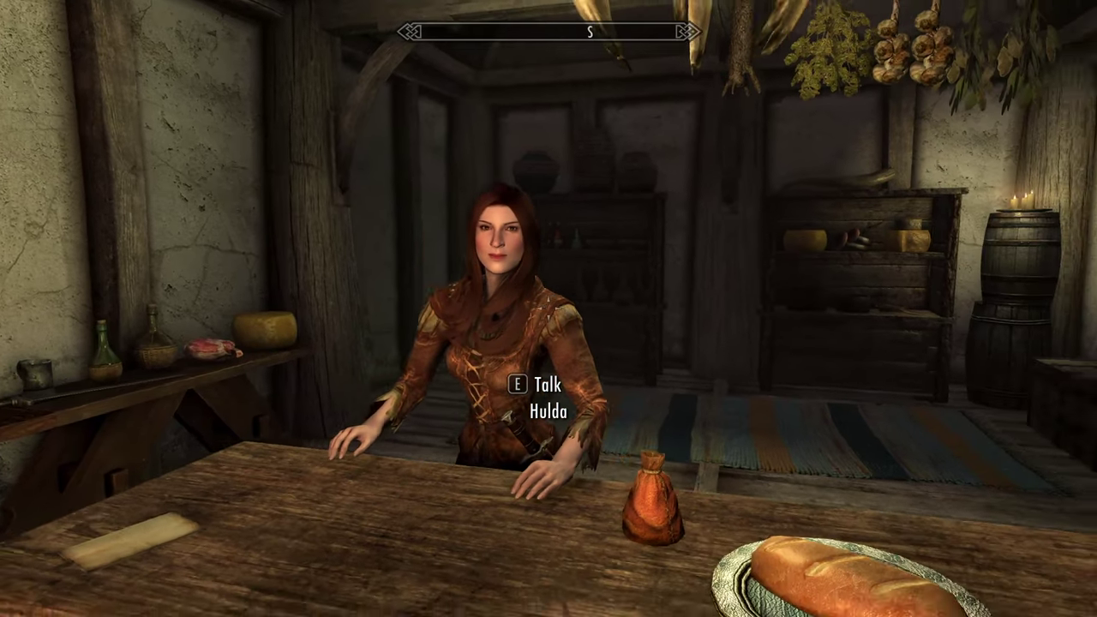
key("w")
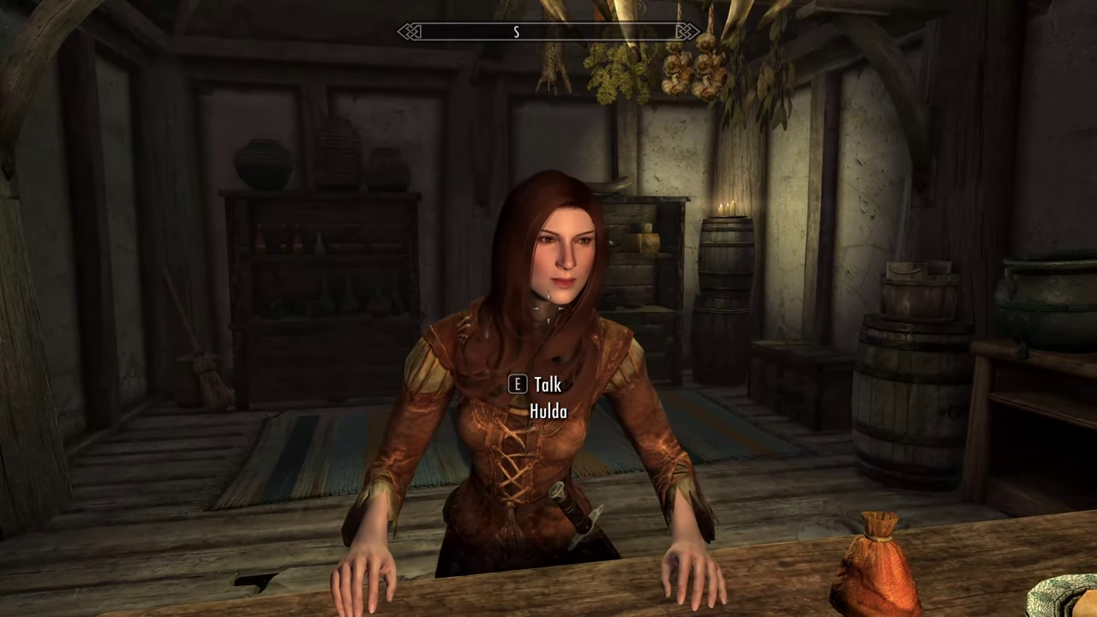